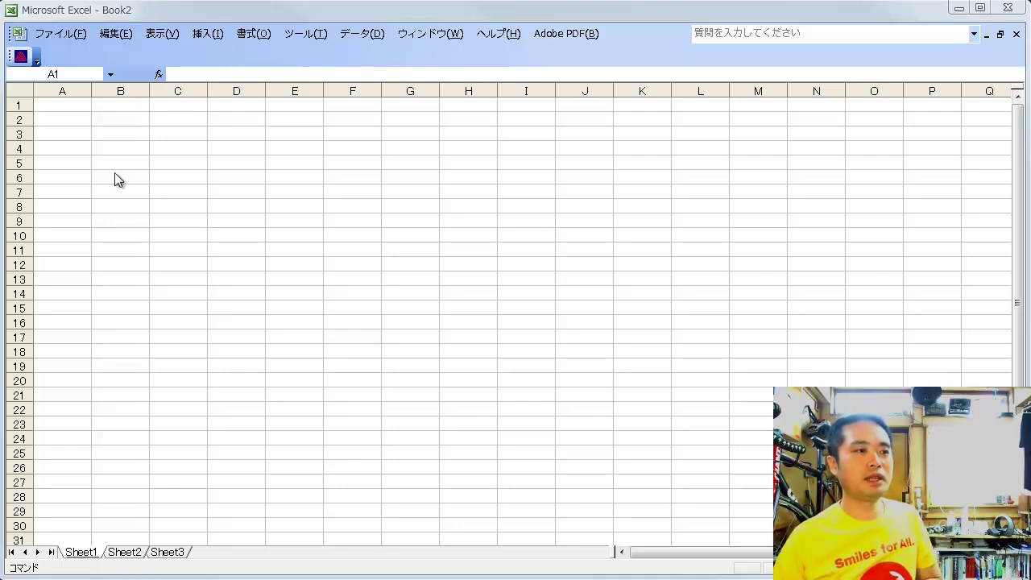
# Widen column A by dragging its right header border outward
pyautogui.moveTo(89, 92); pyautogui.dragTo(144, 91)
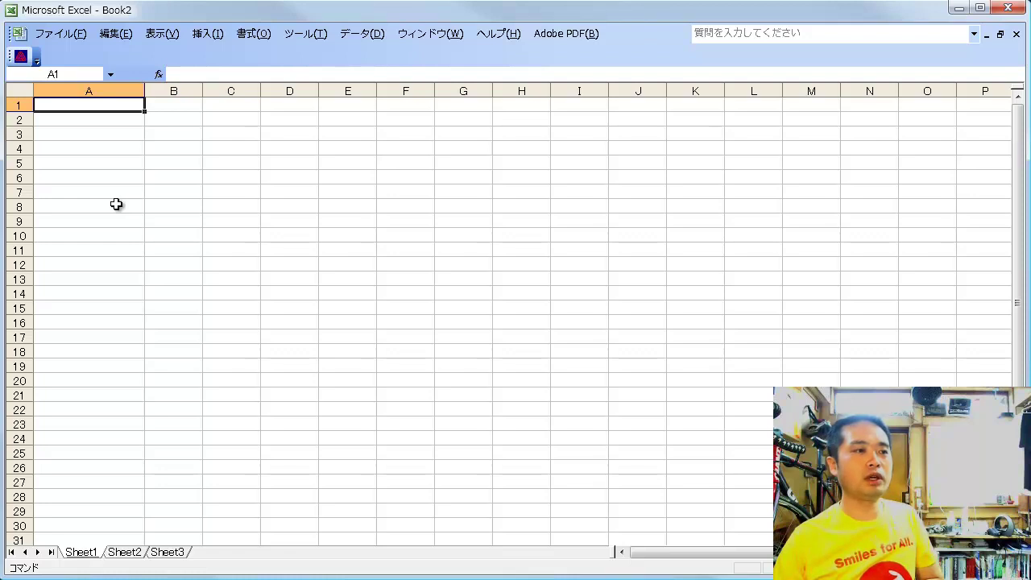
# Enter the start date 5/20 in cell A1, displayed as 5月20日
pyautogui.click(116, 204)
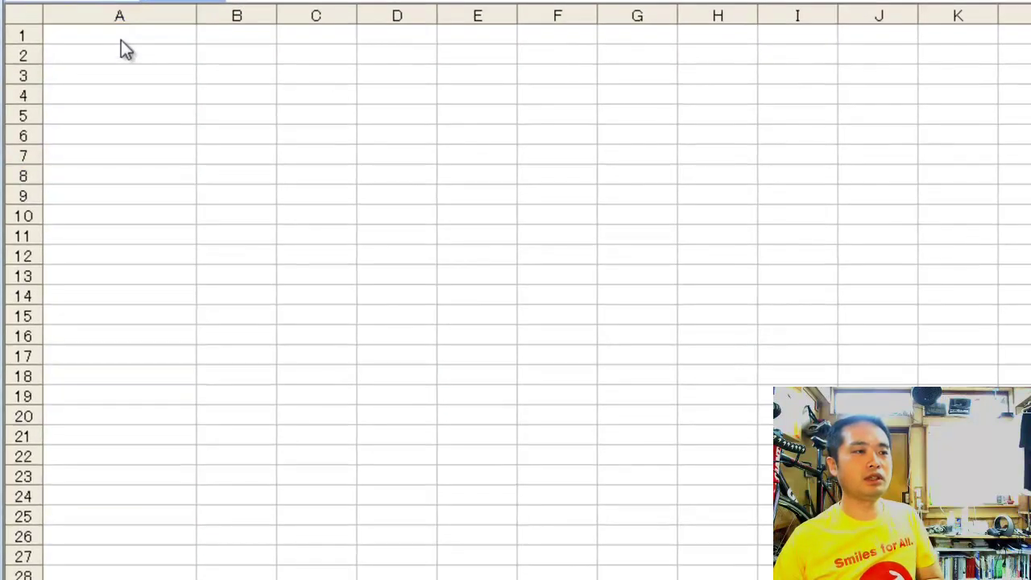
pyautogui.click(119, 37)
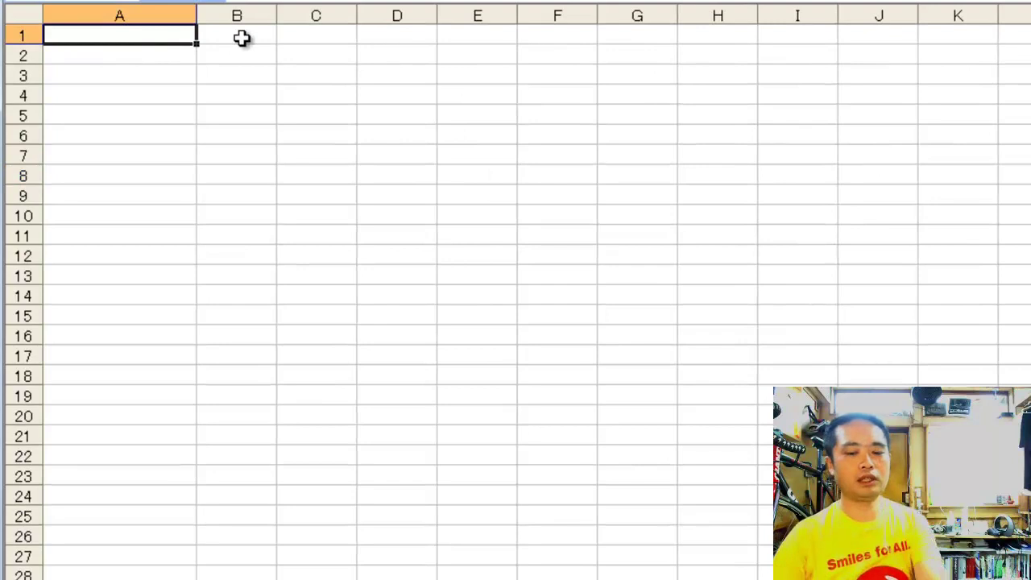
pyautogui.write('5/20')
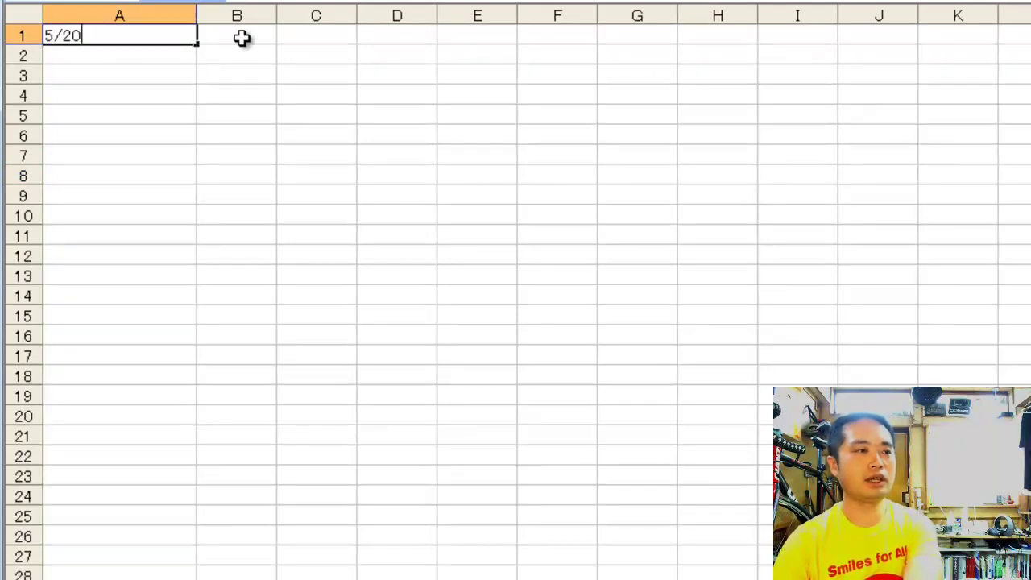
pyautogui.press('Return')
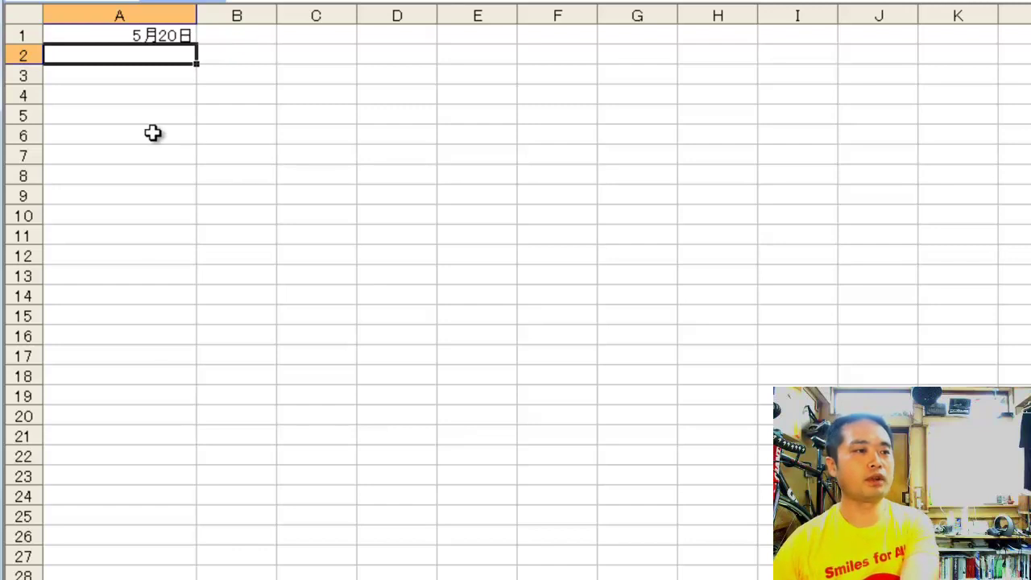
pyautogui.click(153, 132)
pyautogui.click(136, 37)
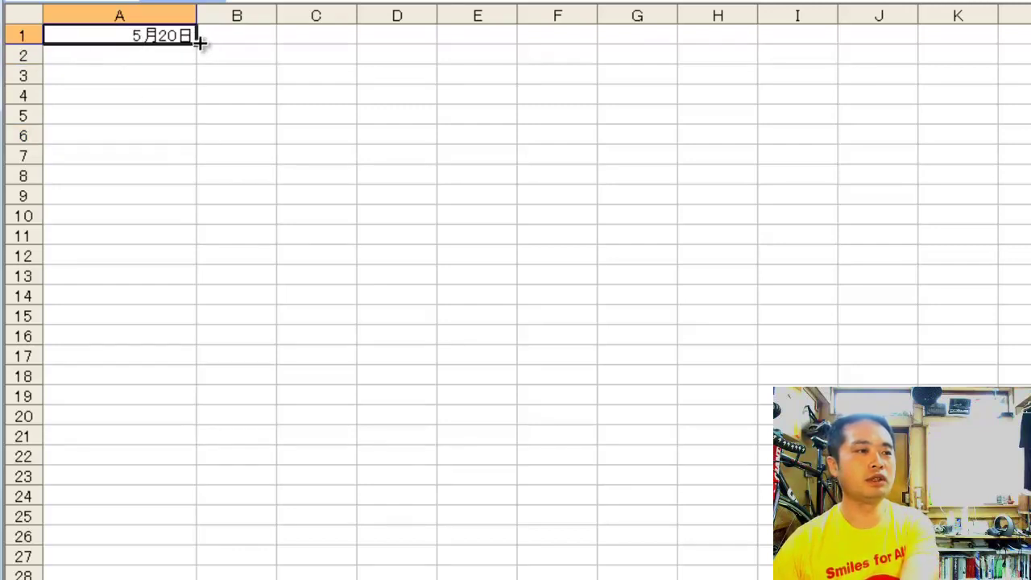
# Fill column A with consecutive dates from 5月20日 to 6月15日 in A27
pyautogui.moveTo(196, 46); pyautogui.dragTo(184, 568)
pyautogui.click(315, 453)
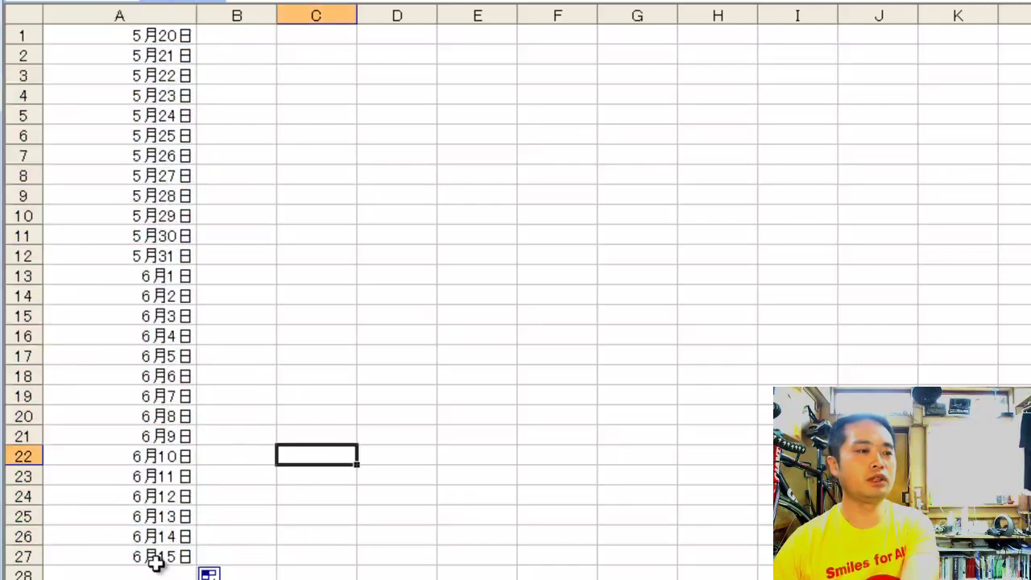
pyautogui.click(164, 38)
pyautogui.click(173, 564)
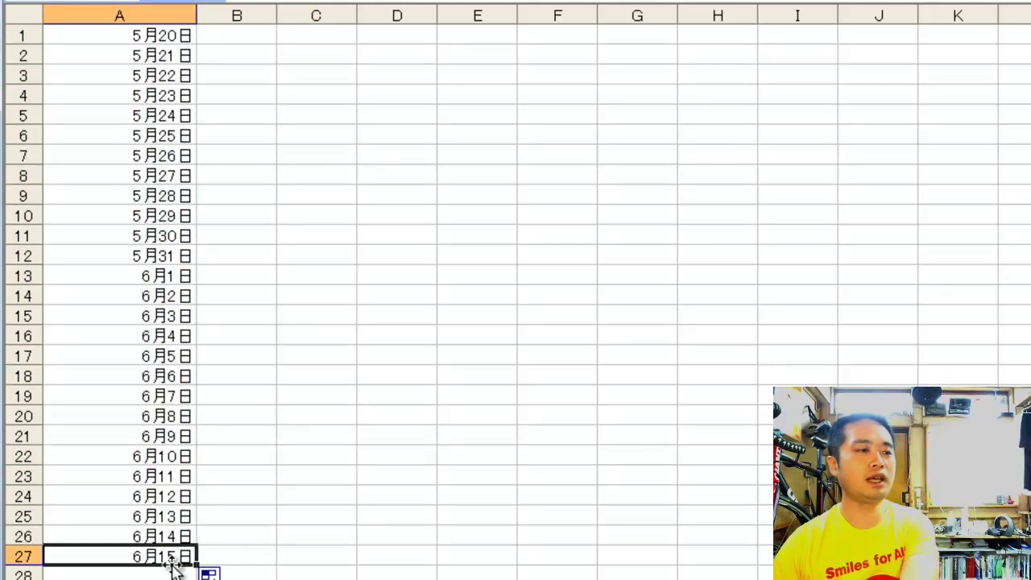
pyautogui.click(270, 495)
pyautogui.click(165, 35)
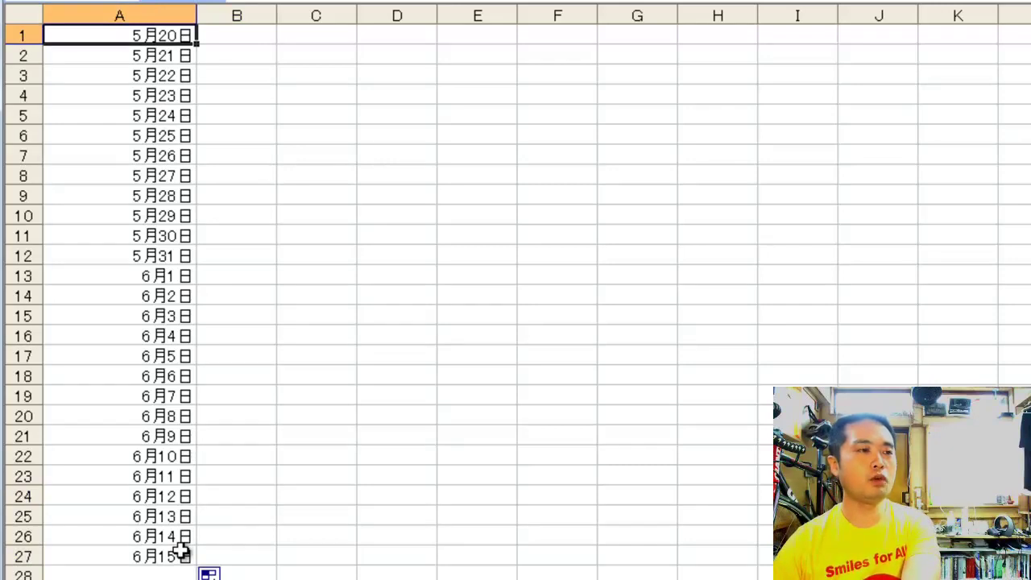
# Type (月) into cell B1 as a test, then clear it
pyautogui.click(238, 35)
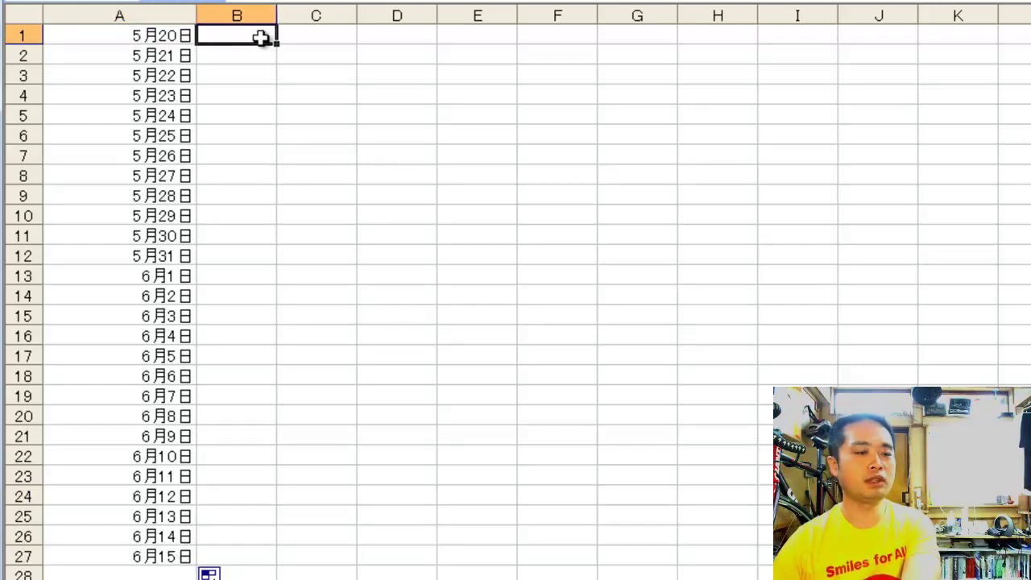
pyautogui.write('(')
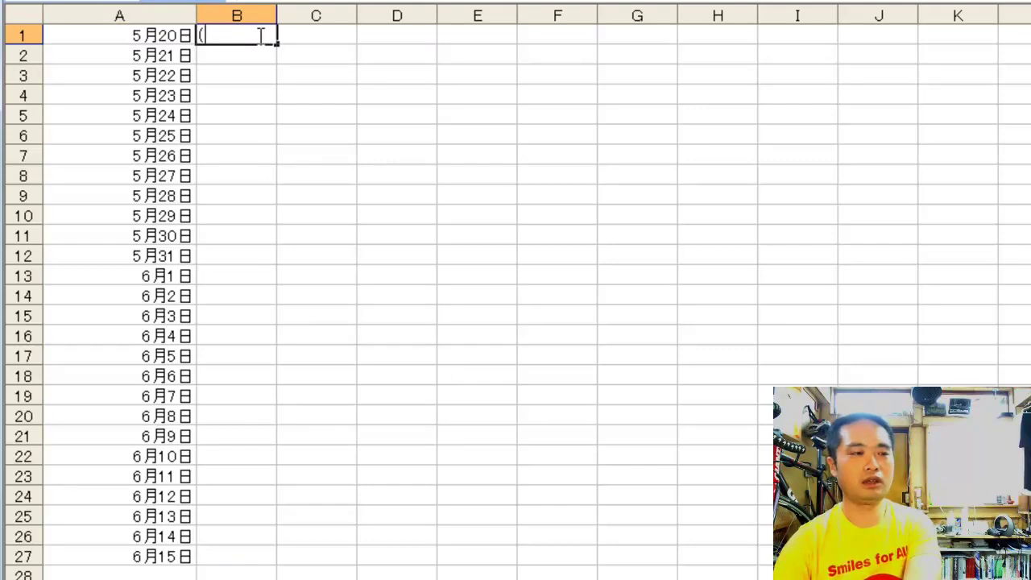
pyautogui.write('月)')
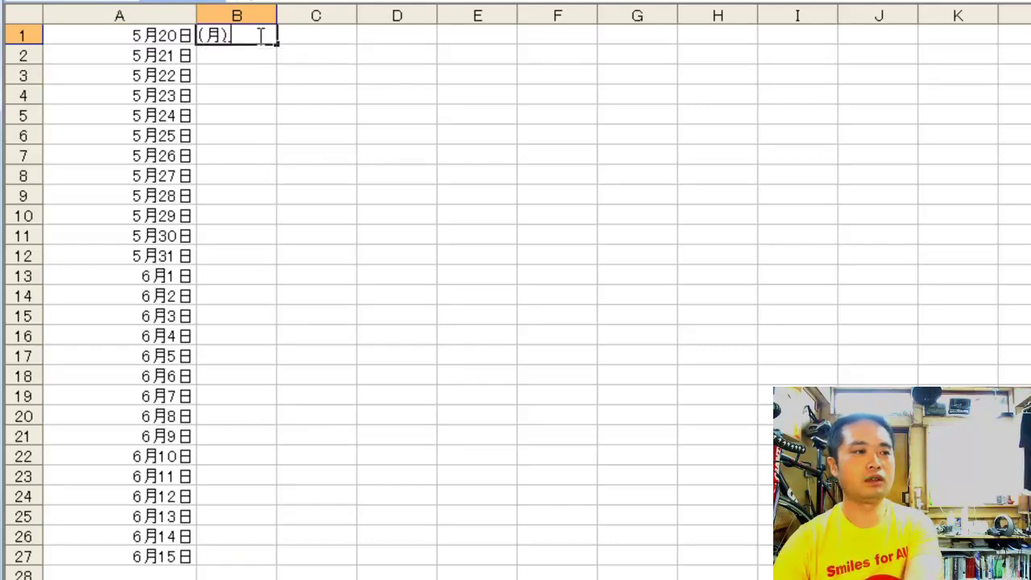
pyautogui.press('Return')
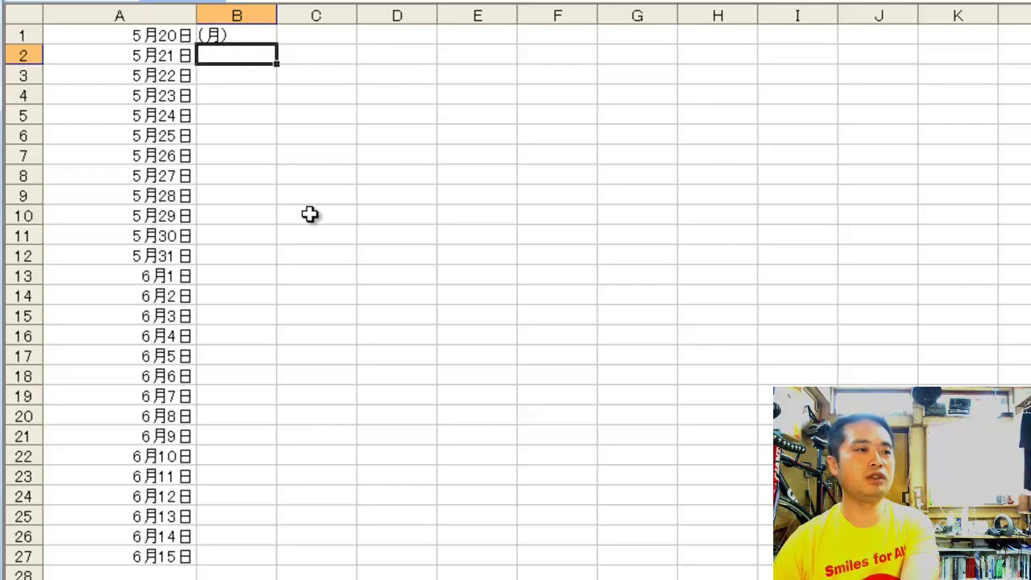
pyautogui.click(311, 214)
pyautogui.click(237, 38)
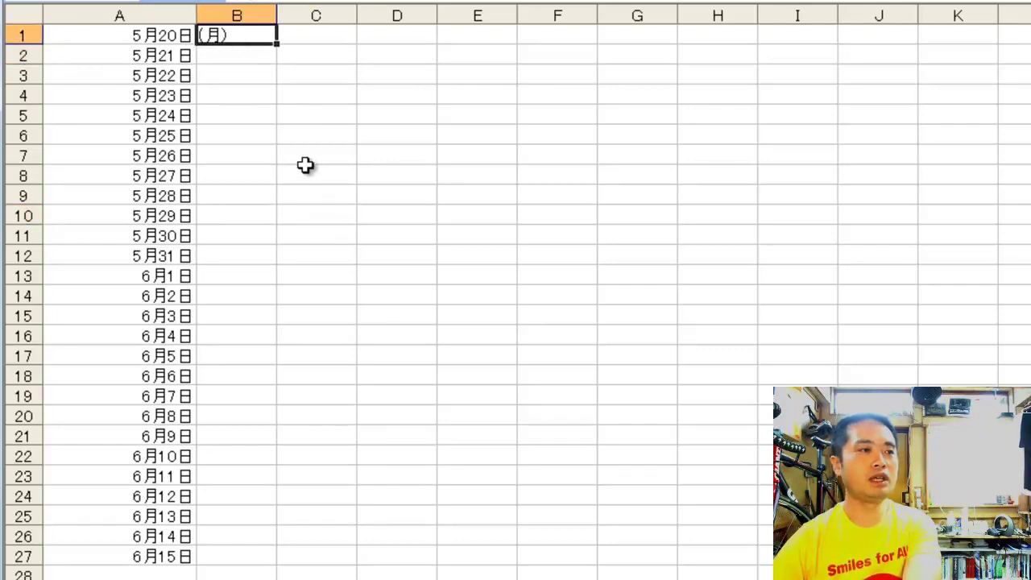
pyautogui.press('Delete')
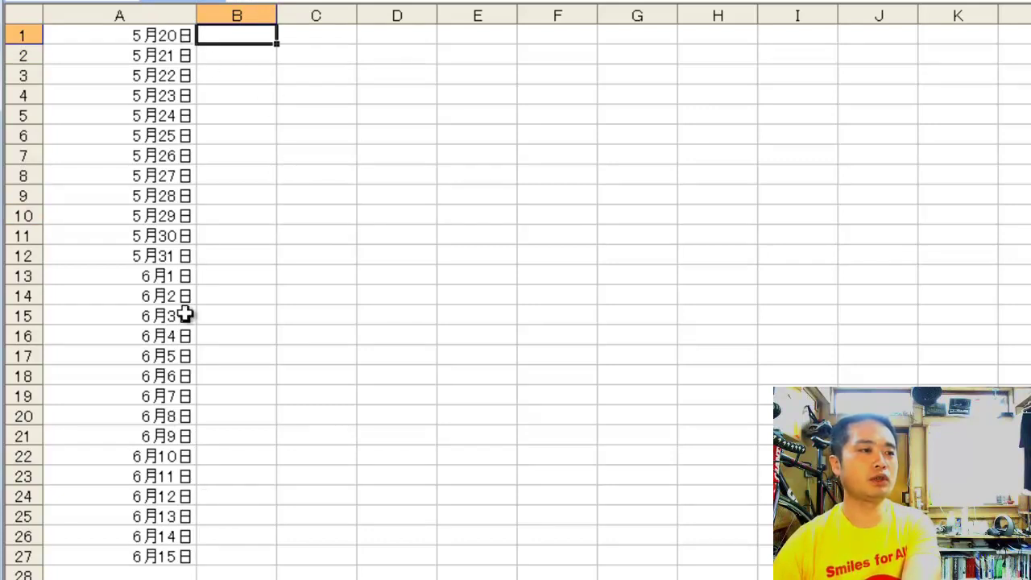
# Select dates A1:A26 and open the Format Cells settings
pyautogui.moveTo(155, 35); pyautogui.dragTo(134, 539)
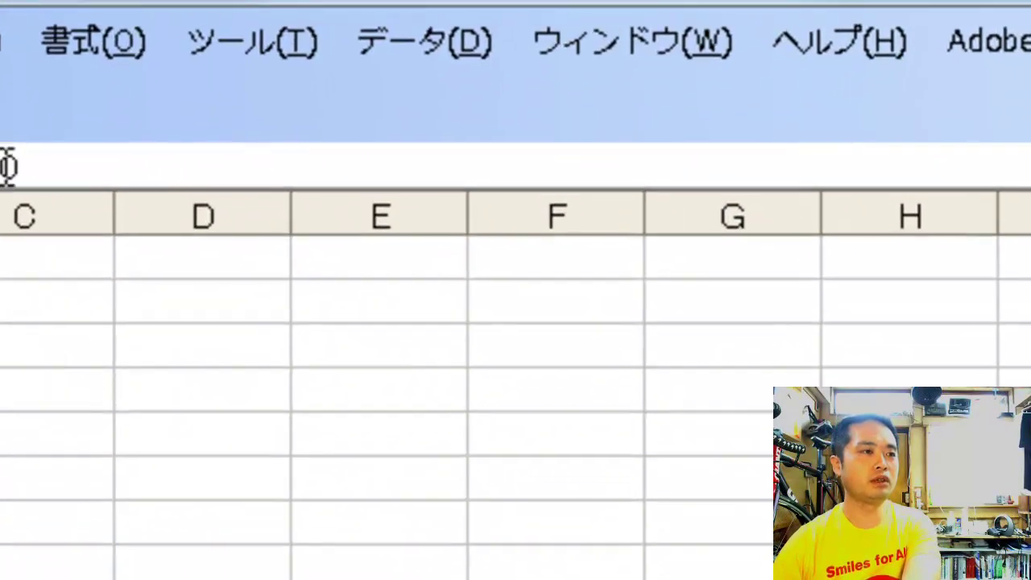
pyautogui.click(66, 45)
pyautogui.click(150, 104)
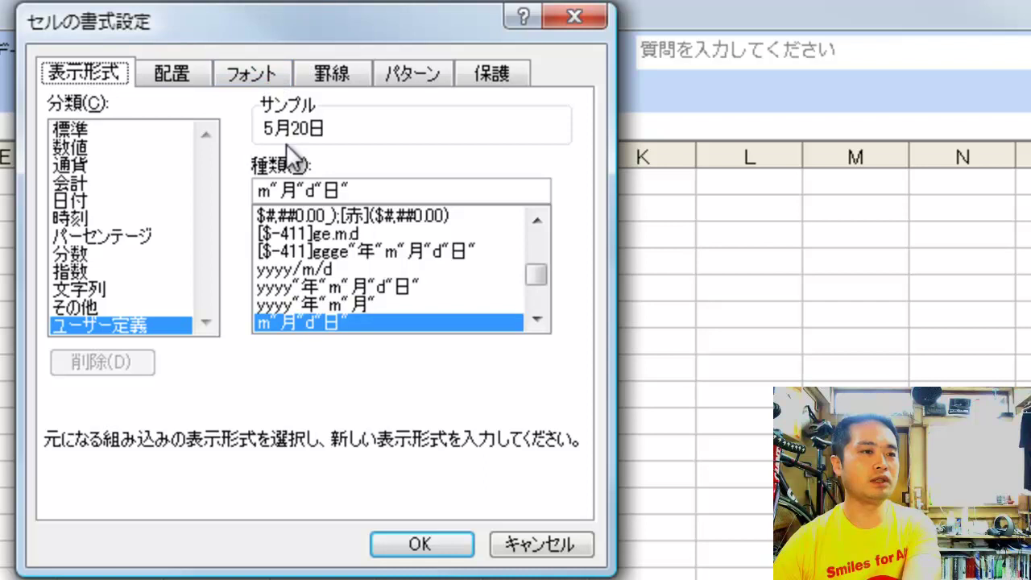
# Change the custom date format to m"月"d"日("aaa")" so dates read like 5月20日(金)
pyautogui.click(506, 212)
pyautogui.click(259, 190)
pyautogui.write('"')
pyautogui.press('BackSpace')
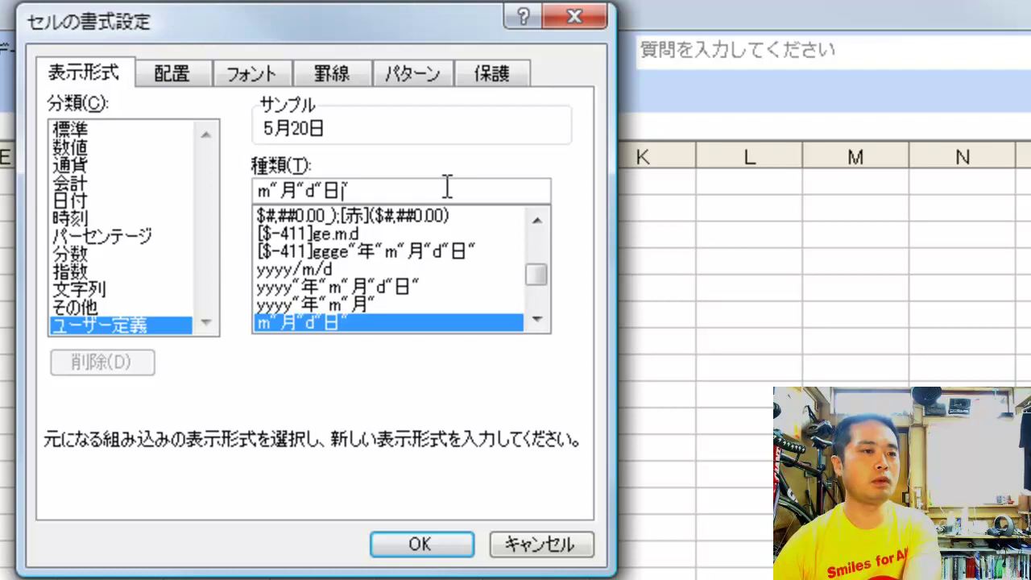
pyautogui.click(447, 187)
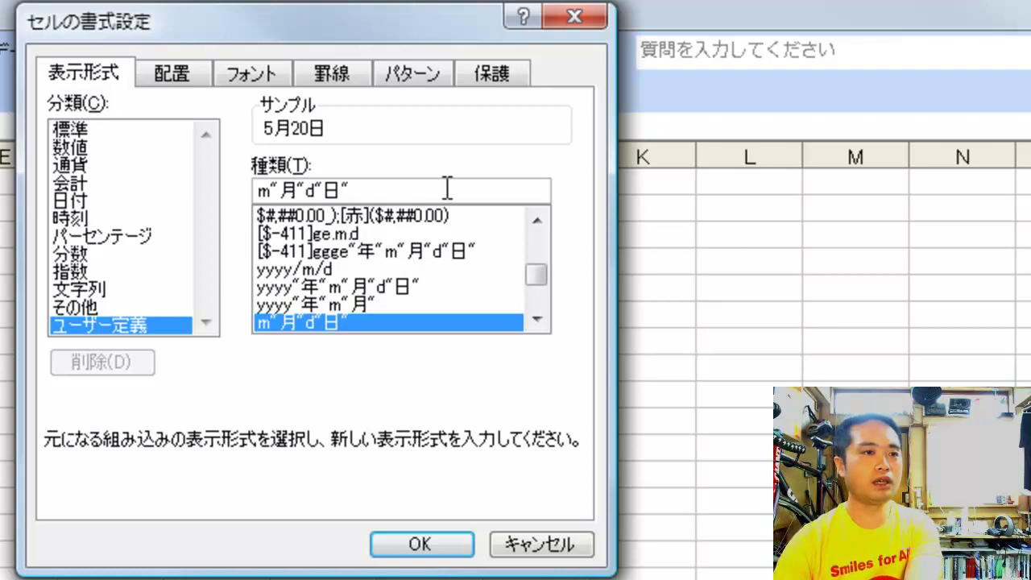
pyautogui.write(')')
pyautogui.press('BackSpace')
pyautogui.write(')')
pyautogui.press('BackSpace')
pyautogui.write('("')
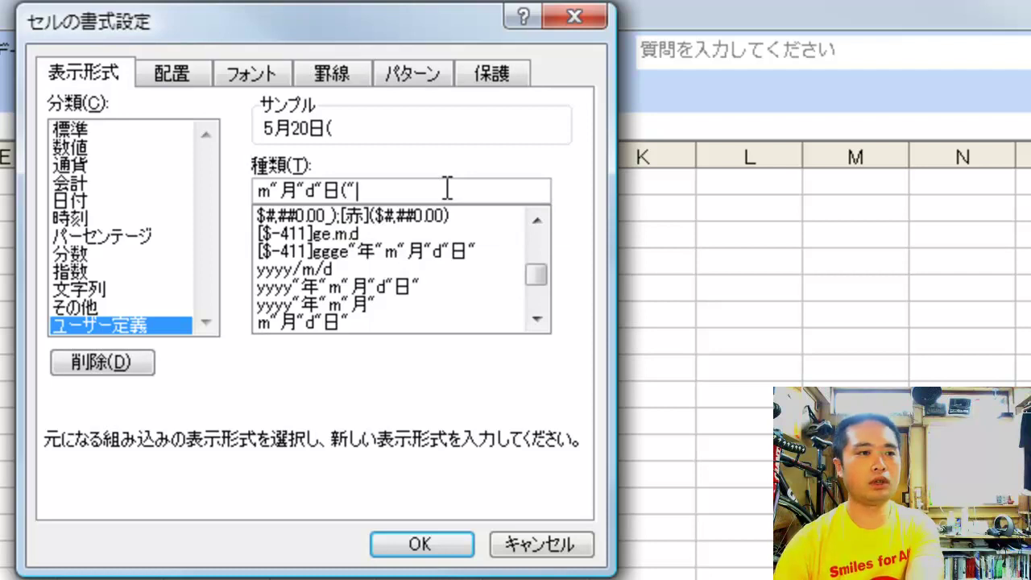
pyautogui.write('aaa"')
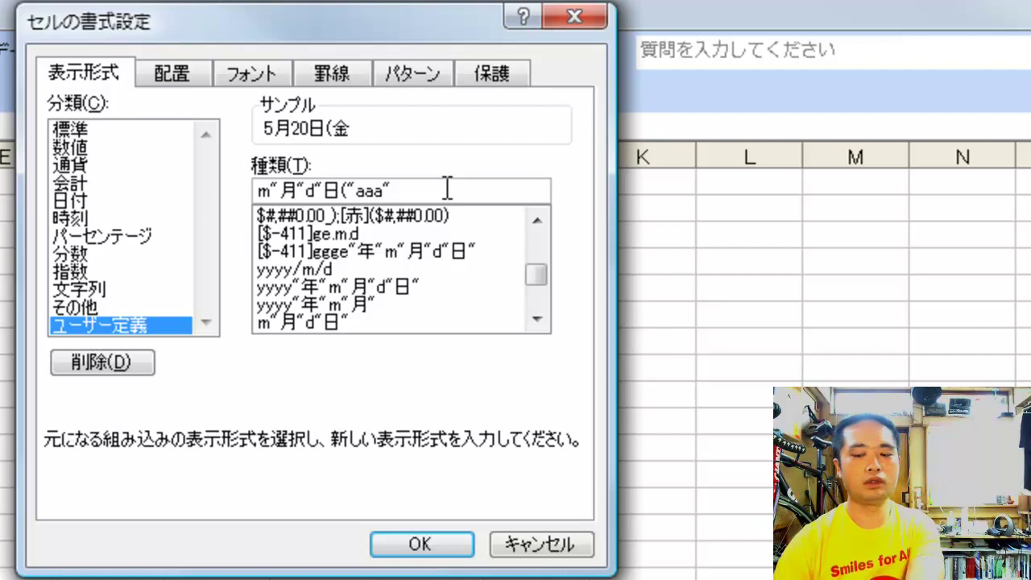
pyautogui.write(')"')
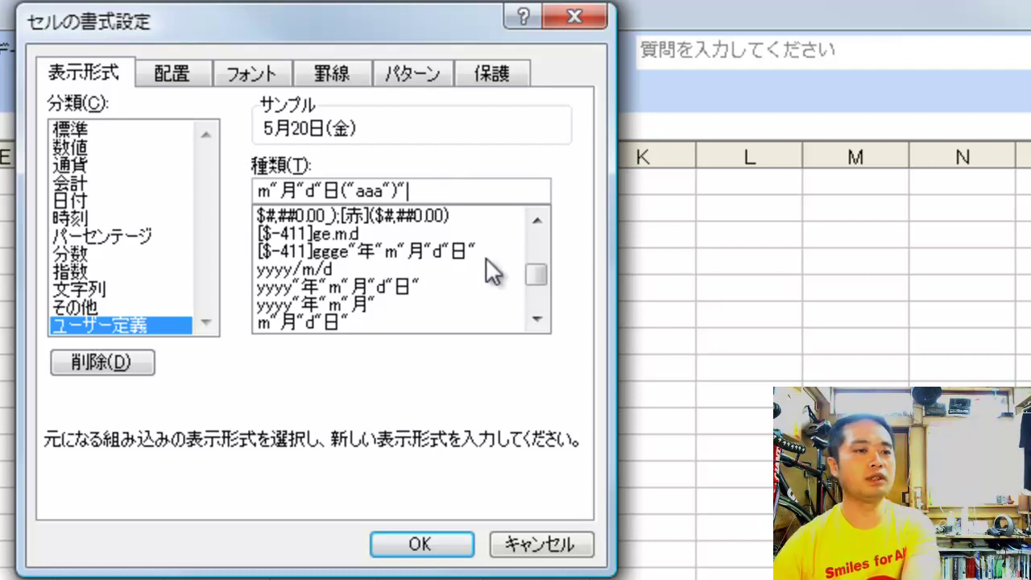
pyautogui.click(442, 551)
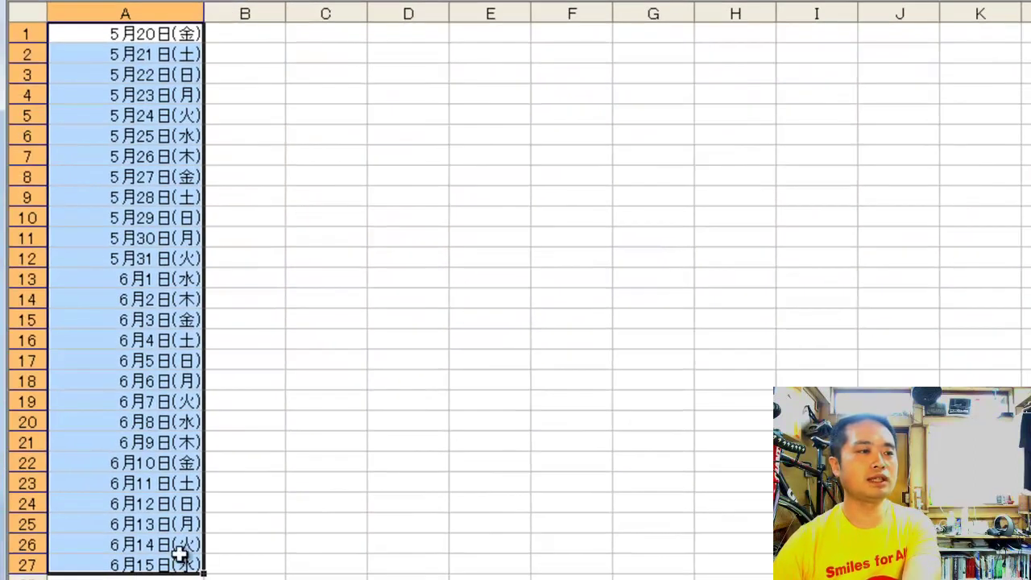
pyautogui.click(264, 133)
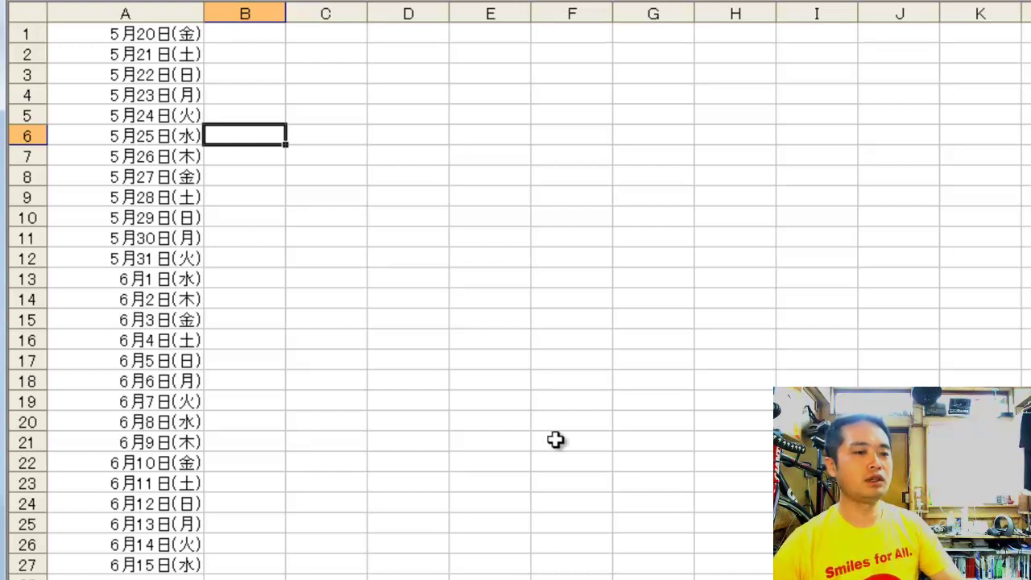
pyautogui.click(170, 31)
# Open Conditional Formatting for A1:A26 and set the condition type to Formula Is
pyautogui.moveTo(170, 30); pyautogui.dragTo(196, 545)
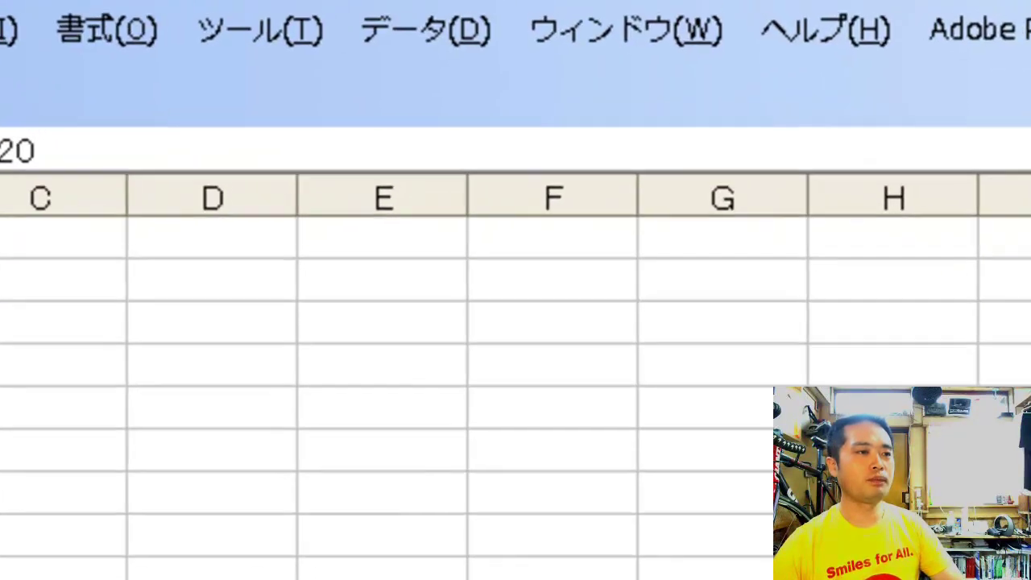
pyautogui.click(95, 34)
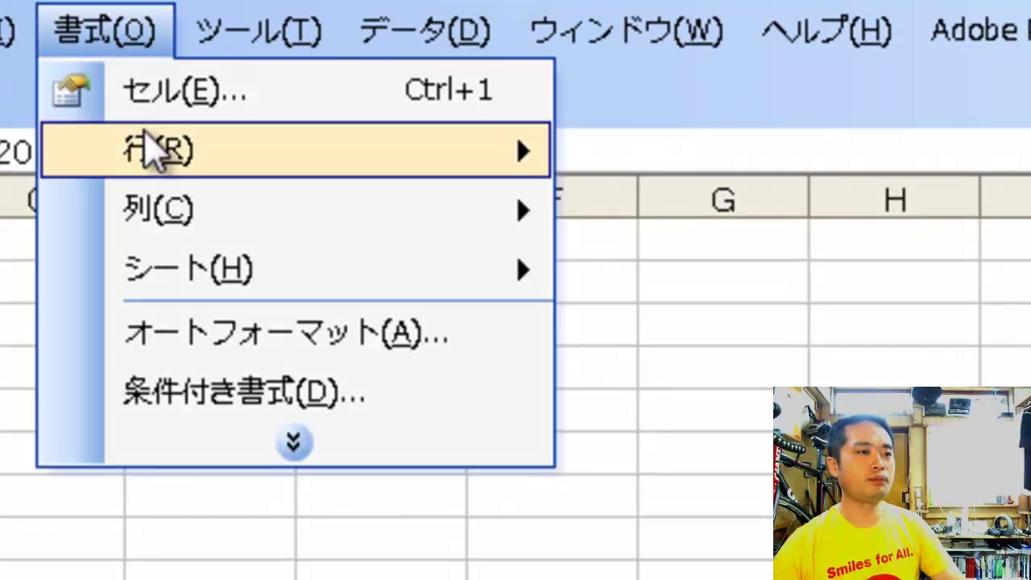
pyautogui.click(184, 391)
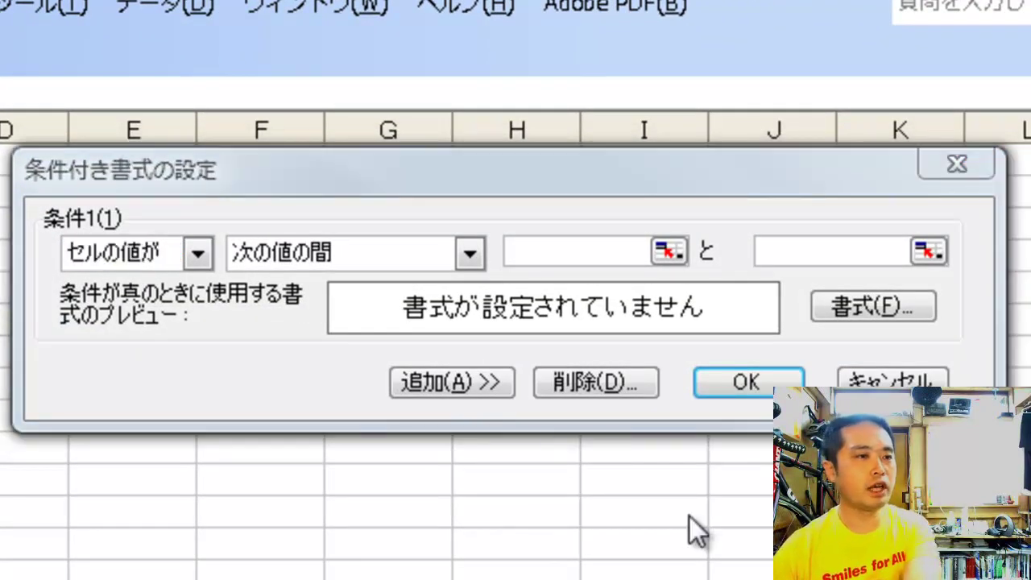
pyautogui.click(198, 256)
pyautogui.click(139, 302)
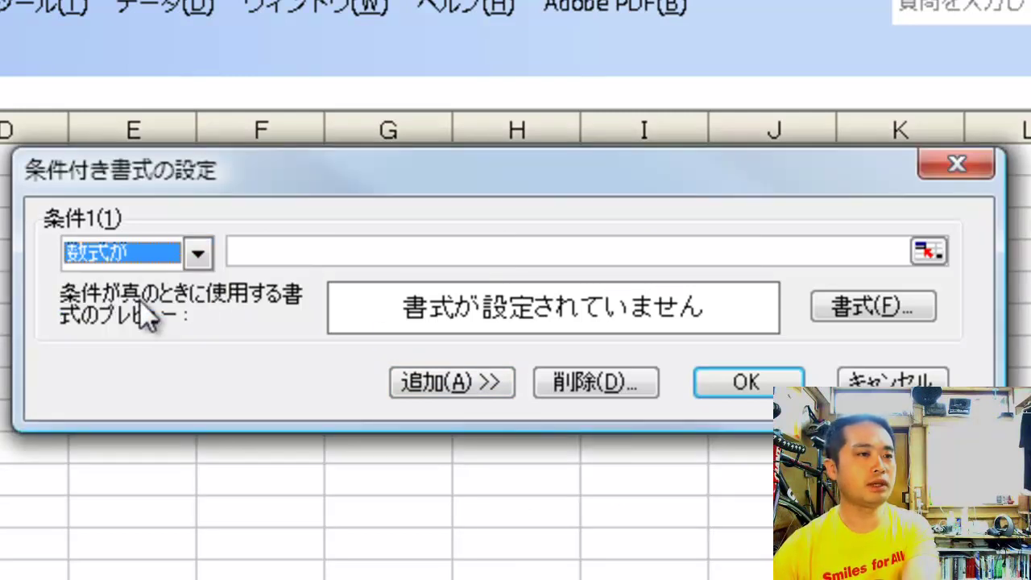
pyautogui.click(281, 252)
# Enter the weekend formula =or(weekday(A1)=1,weekday(A1)=7) and open the rule's format settings
pyautogui.write('=')
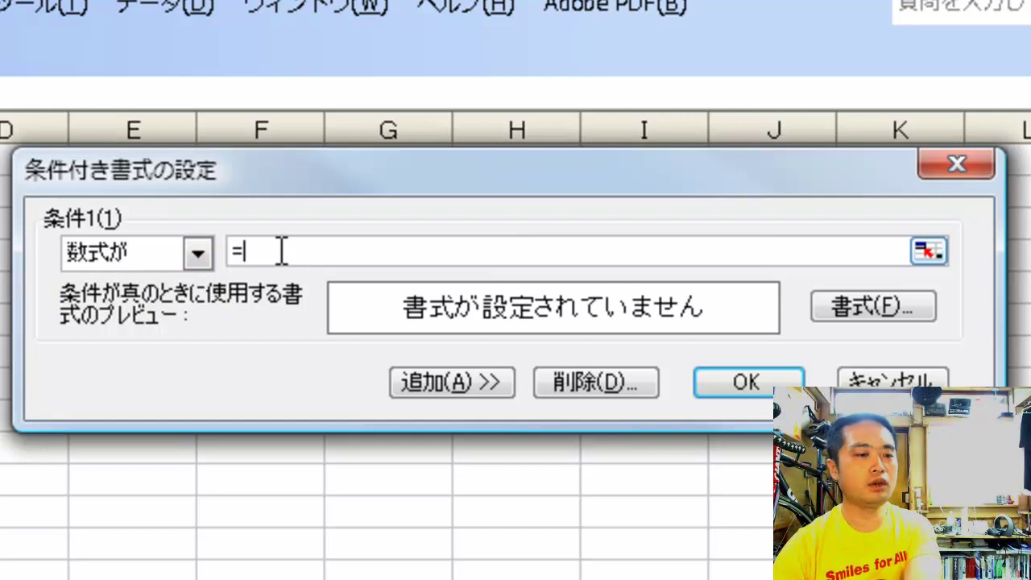
pyautogui.write('or(weekday(')
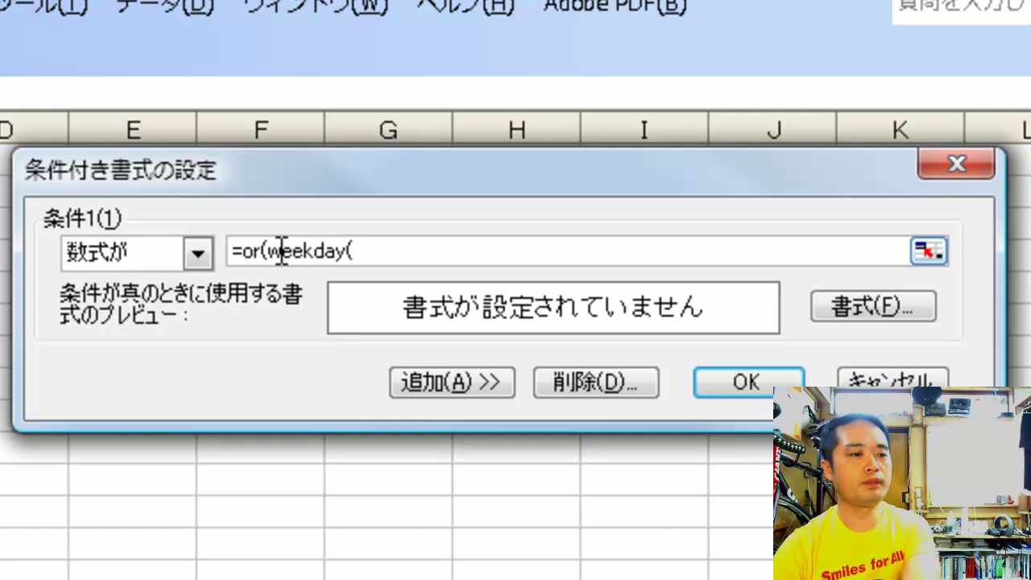
pyautogui.write('A1')
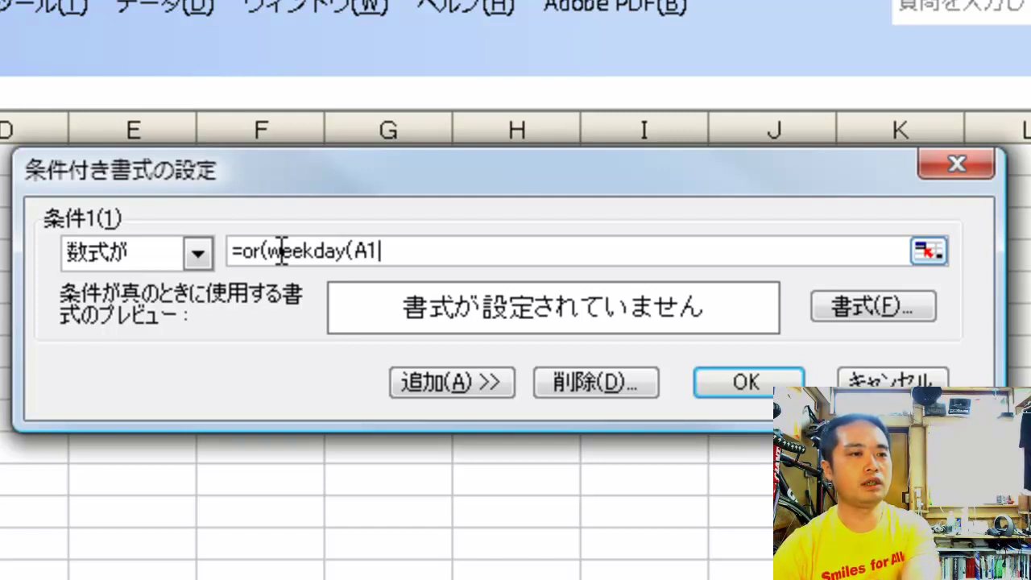
pyautogui.write(')=')
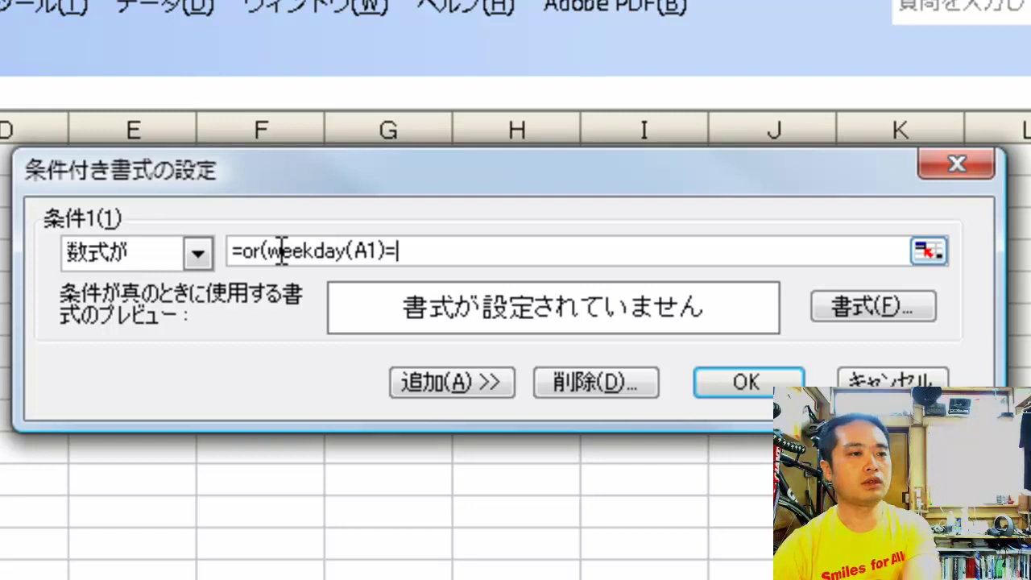
pyautogui.write('1')
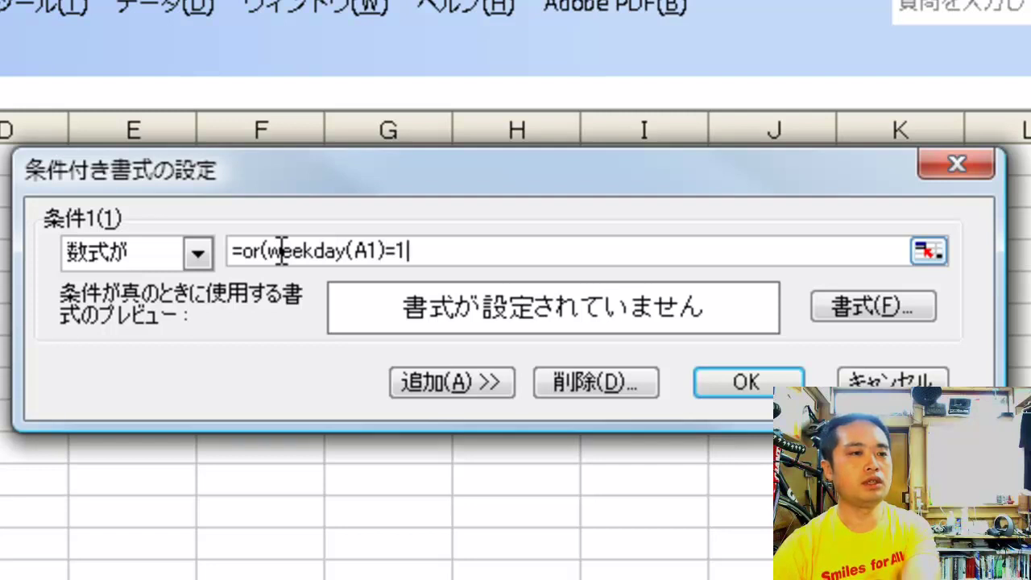
pyautogui.write(',weekday')
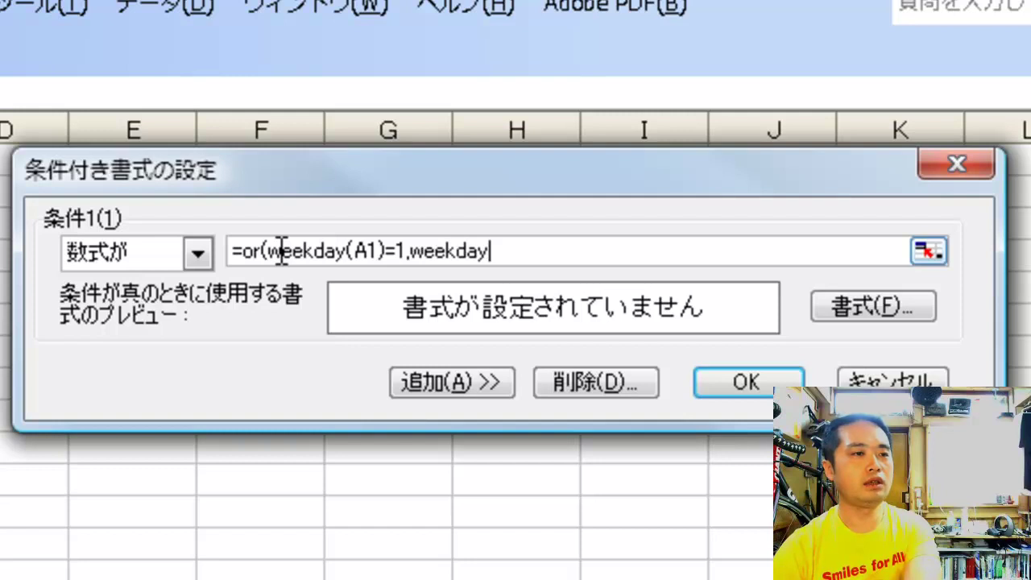
pyautogui.write('(a')
pyautogui.press('BackSpace')
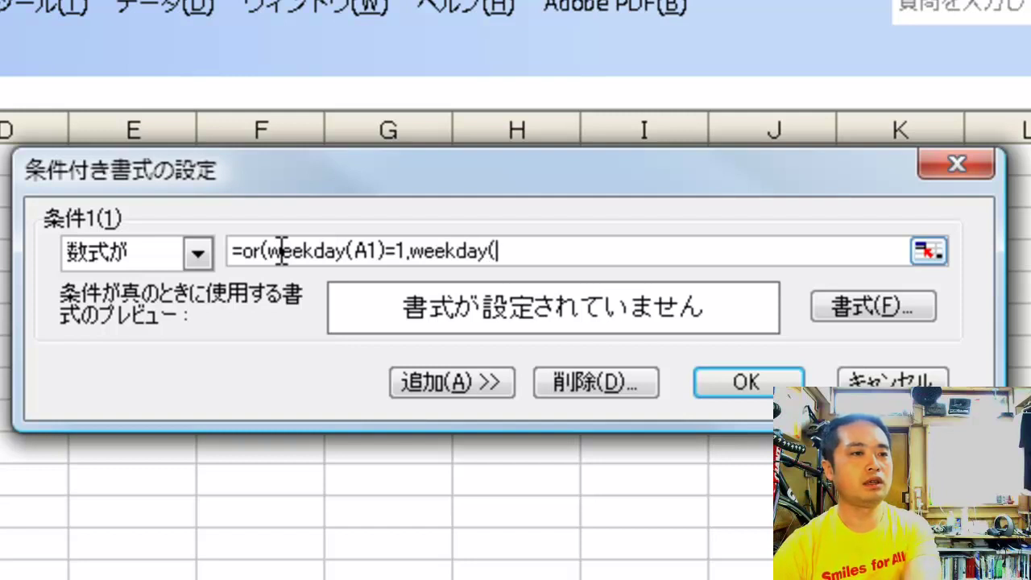
pyautogui.write('A1)')
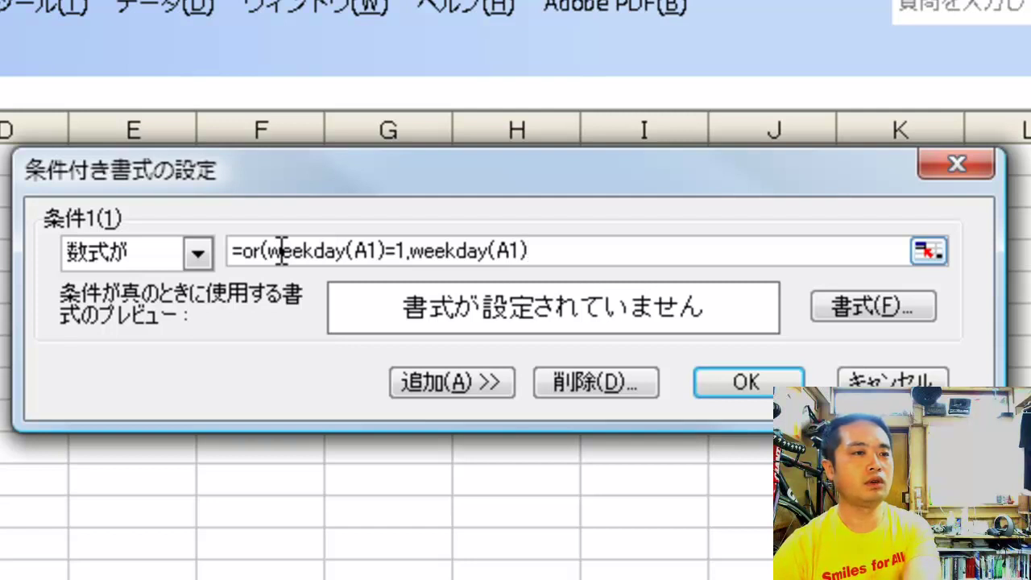
pyautogui.write('=')
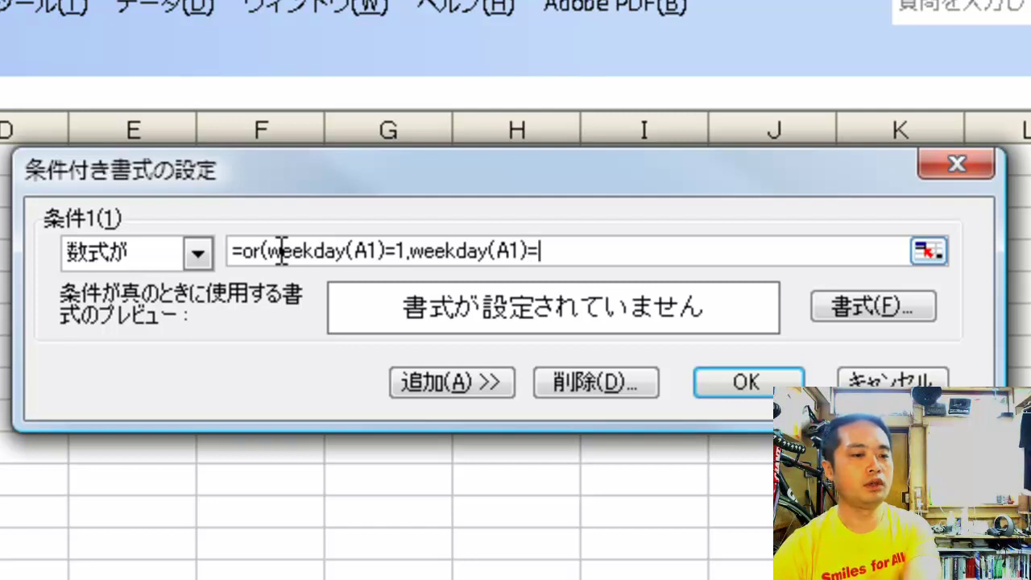
pyautogui.write('7')
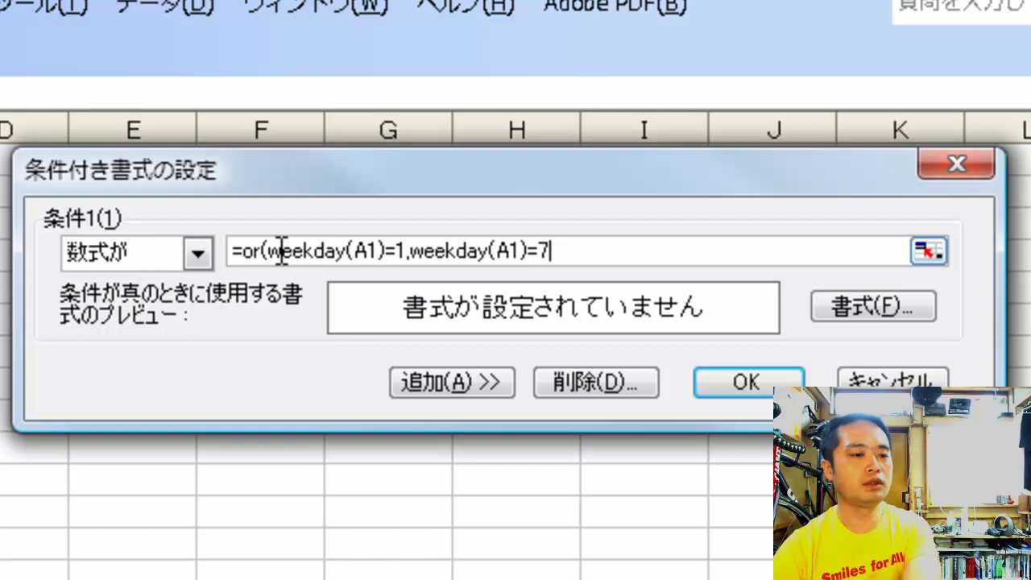
pyautogui.hotkey('alt', 'f')
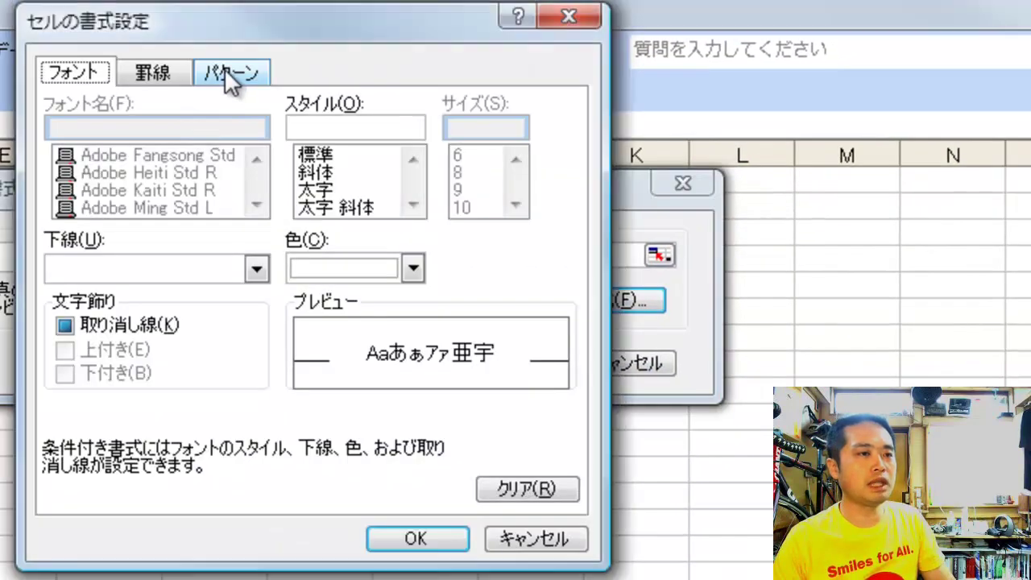
# Give the weekend rule a red pattern fill and apply it to the dates
pyautogui.click(232, 74)
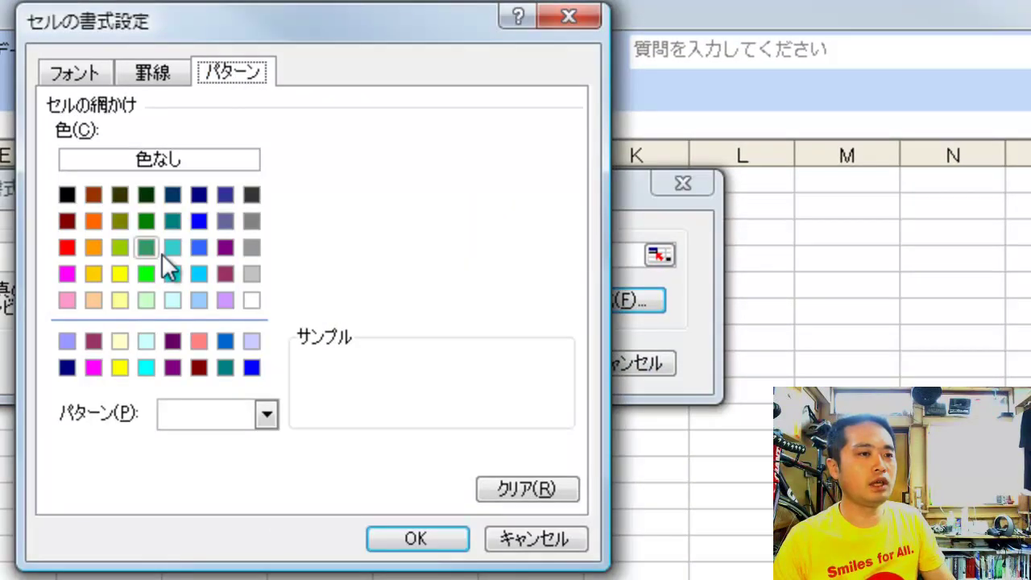
pyautogui.click(68, 248)
pyautogui.click(394, 544)
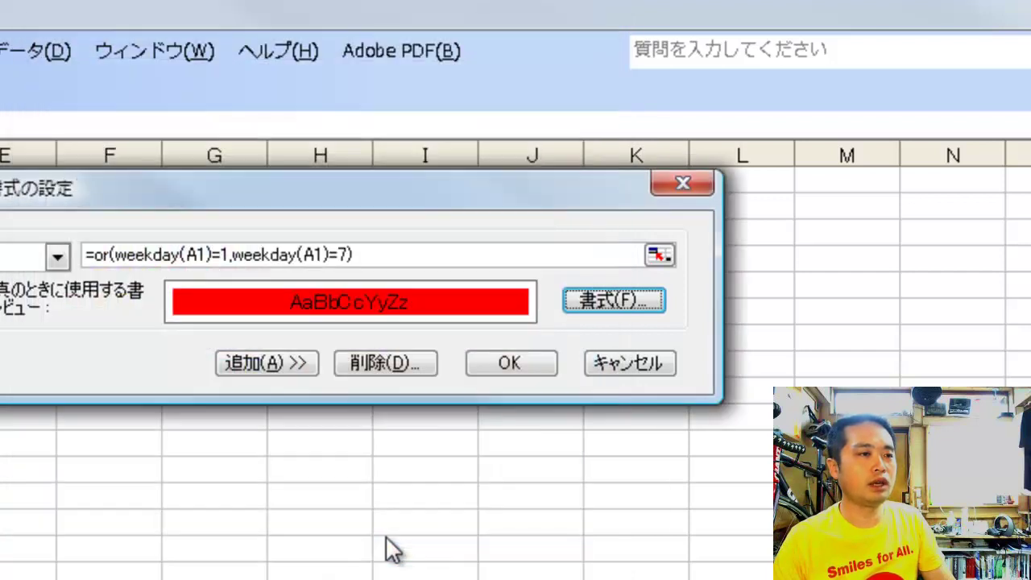
pyautogui.click(507, 367)
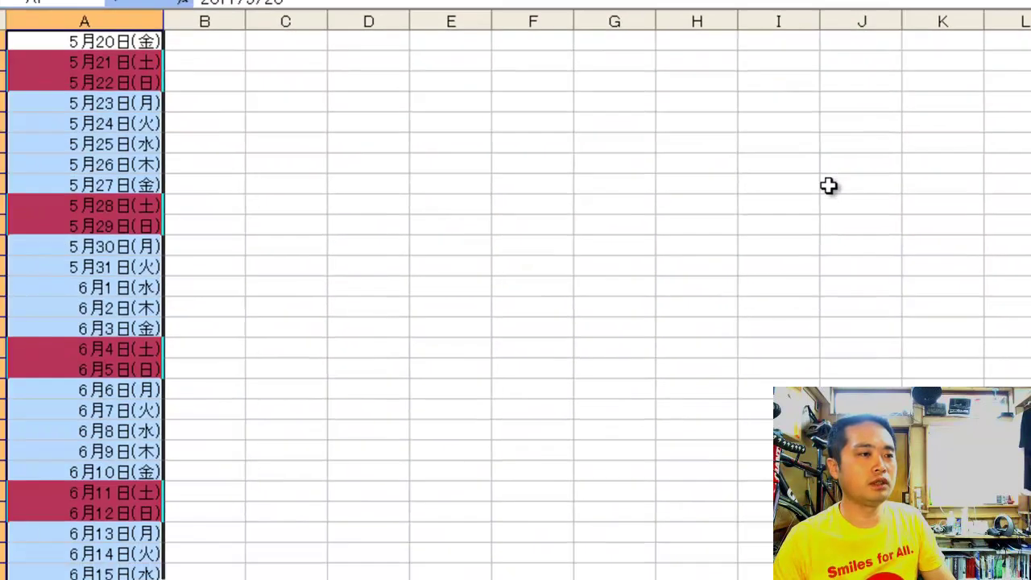
pyautogui.click(248, 115)
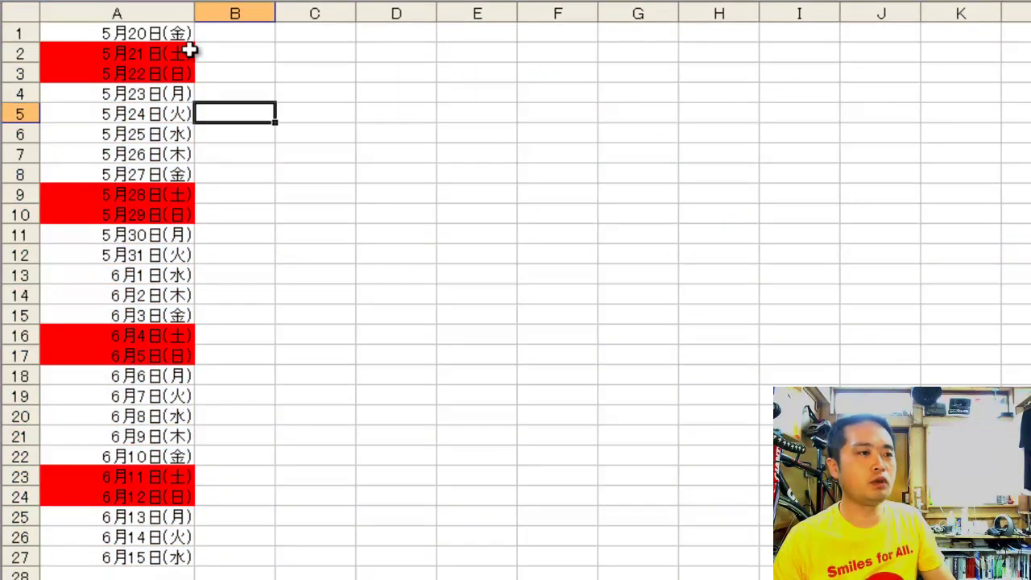
# Restart A1 at 6/5 and refill down to 6月30日 in A26, weekends shading red
pyautogui.click(165, 36)
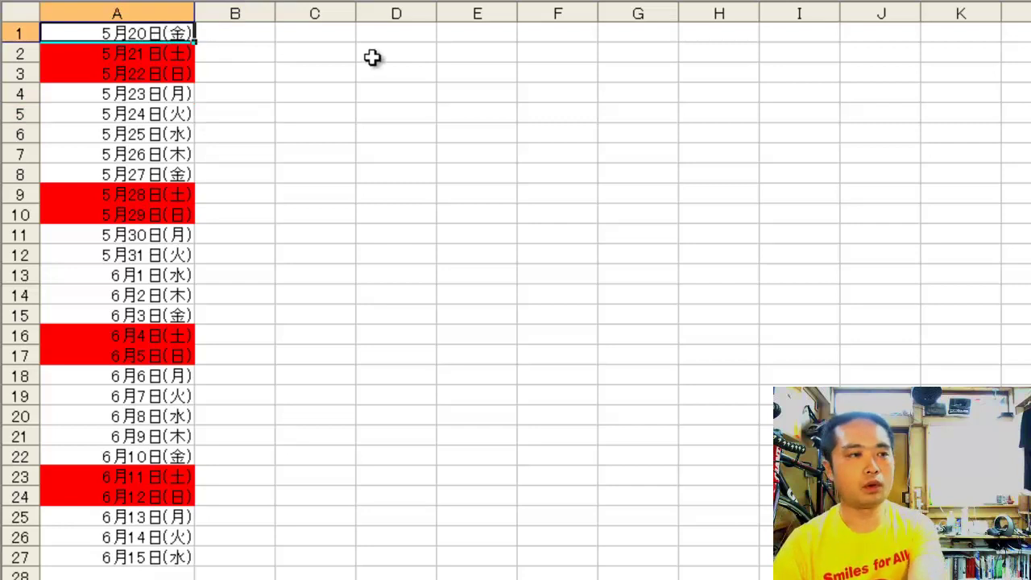
pyautogui.write('6/')
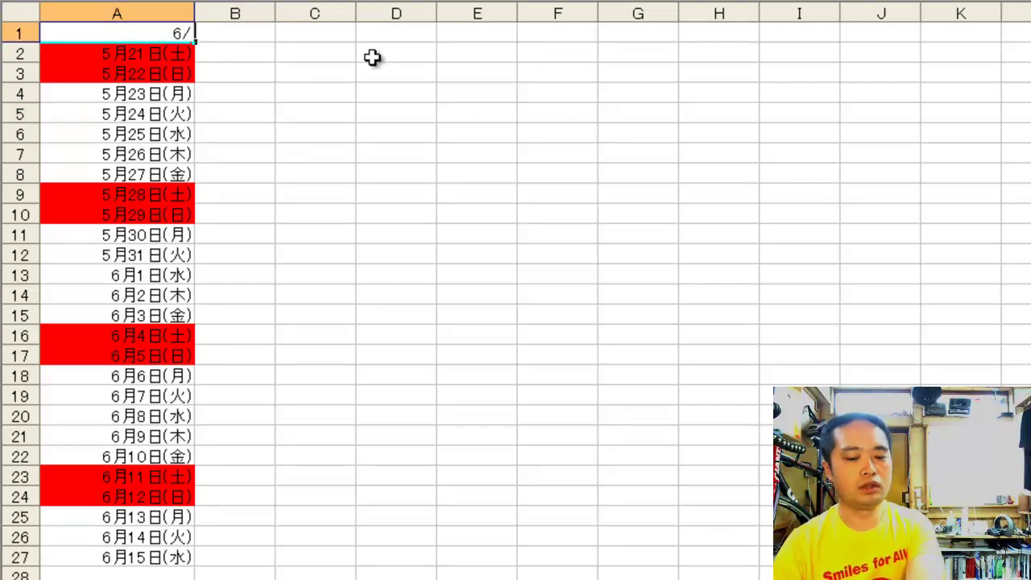
pyautogui.write('5')
pyautogui.press('Return')
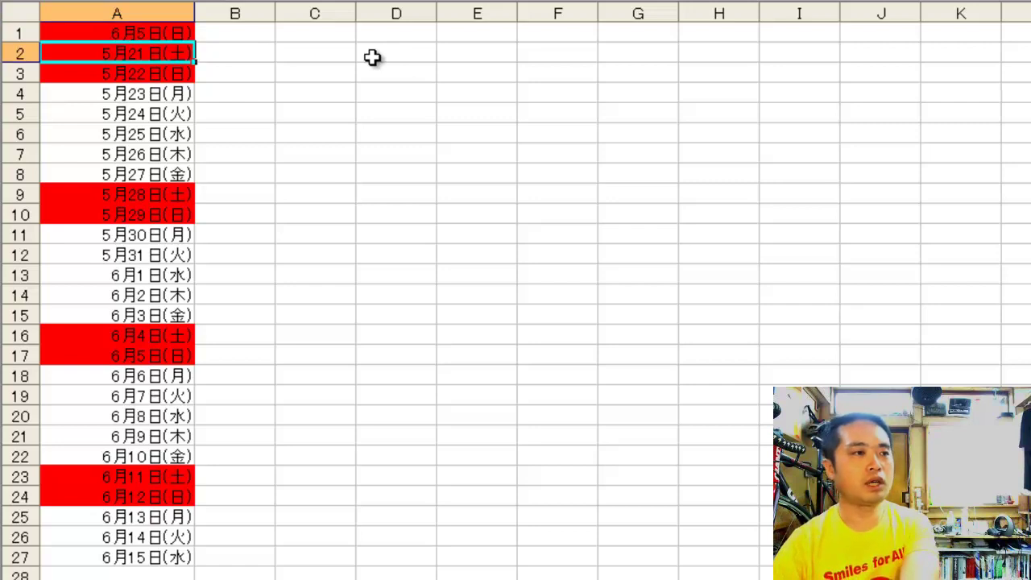
pyautogui.moveTo(175, 32); pyautogui.dragTo(186, 560)
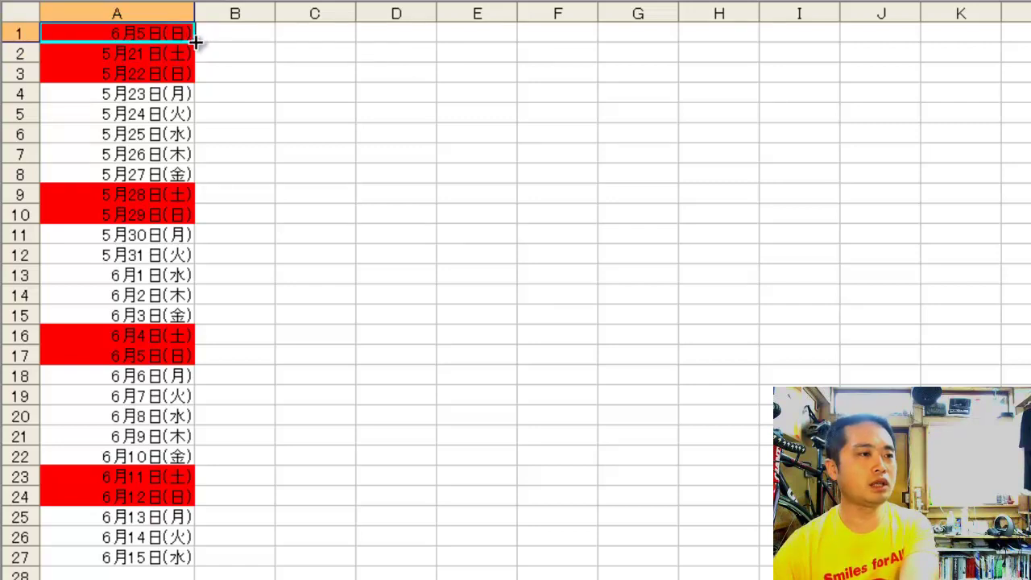
pyautogui.click(284, 516)
pyautogui.click(207, 148)
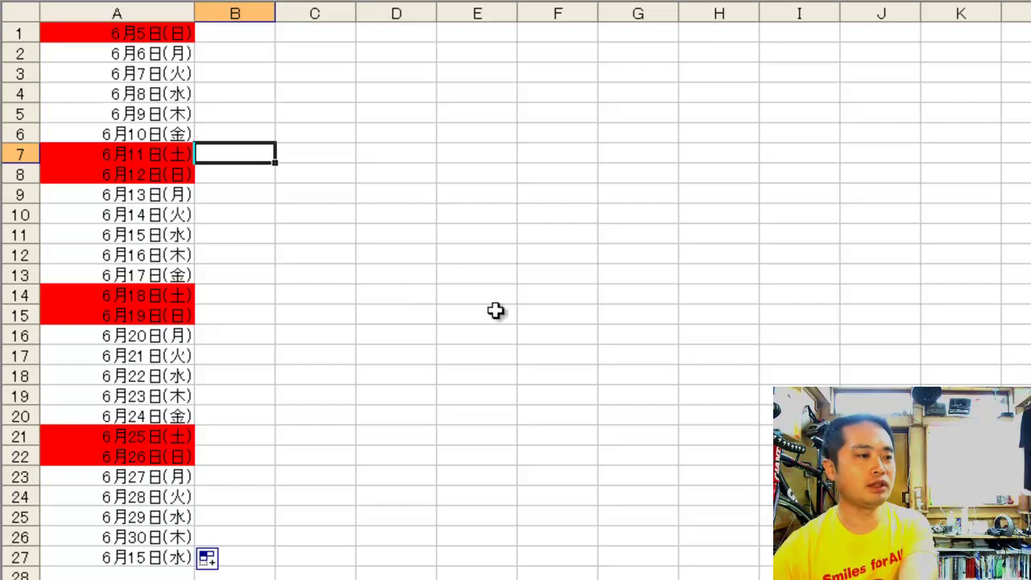
pyautogui.click(536, 313)
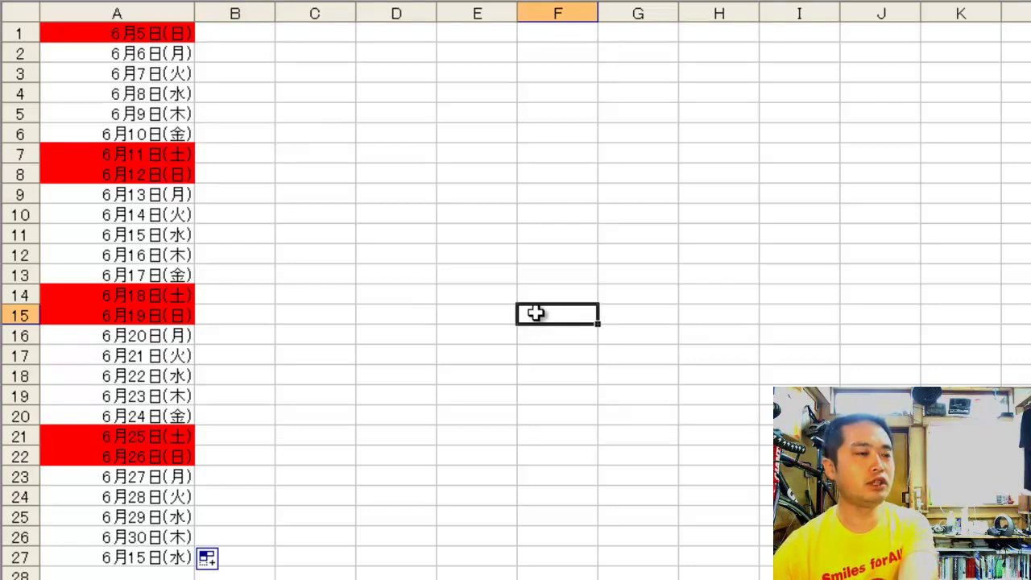